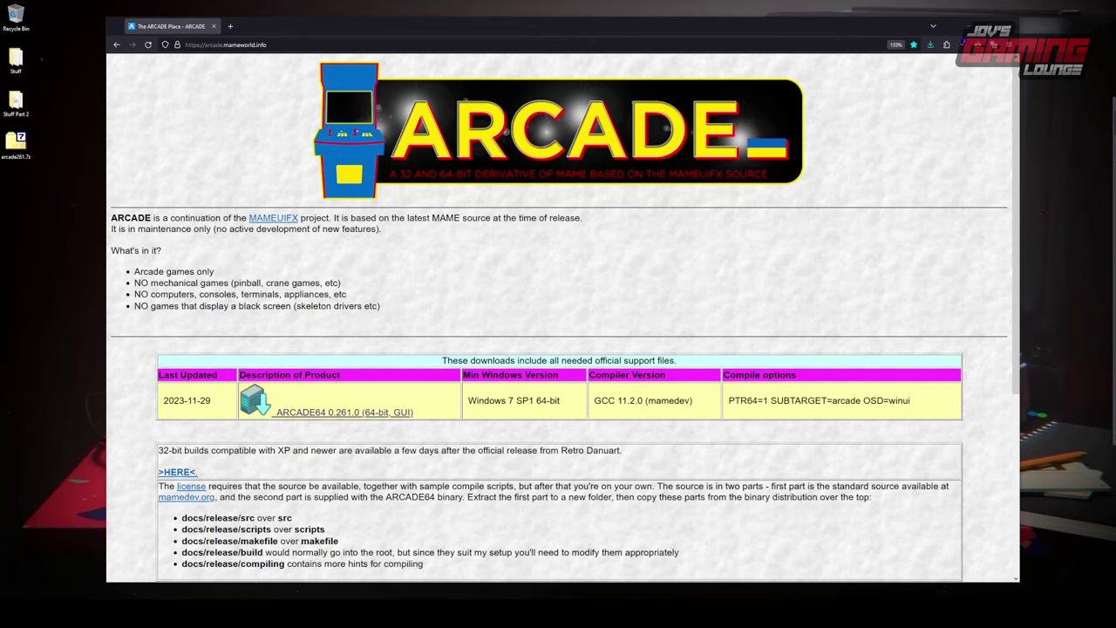
- Scroll the ARCADE homepage and follow the 'Older versions of ARCADE' link under Important Links
{"action": "scroll", "coordinate": [870, 267], "scroll_direction": "down", "scroll_amount": 3}
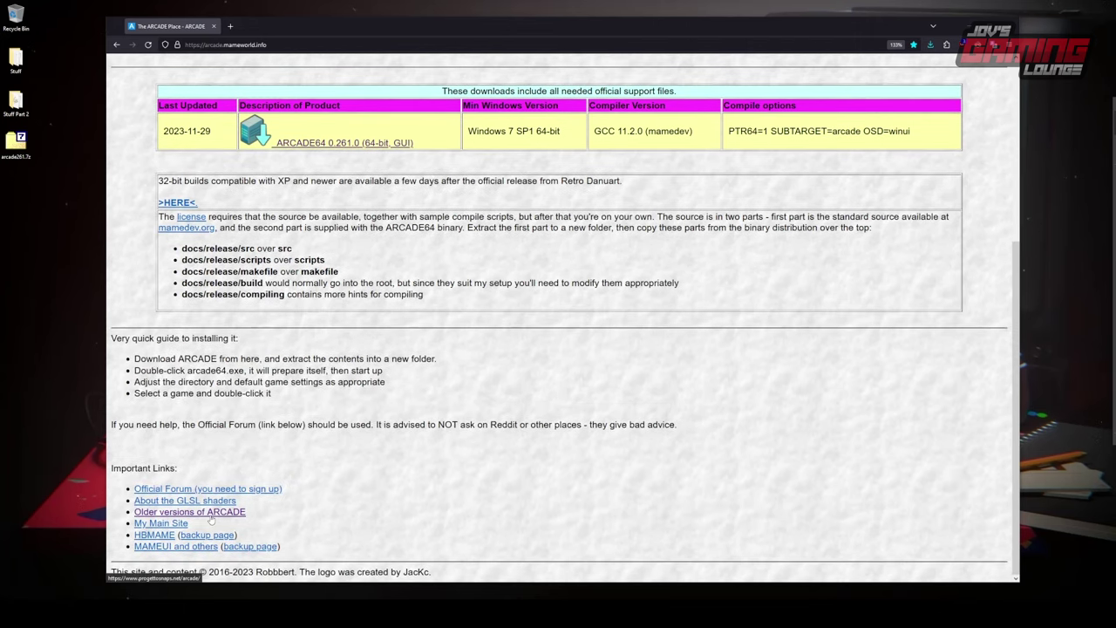
{"action": "left_click", "coordinate": [211, 519]}
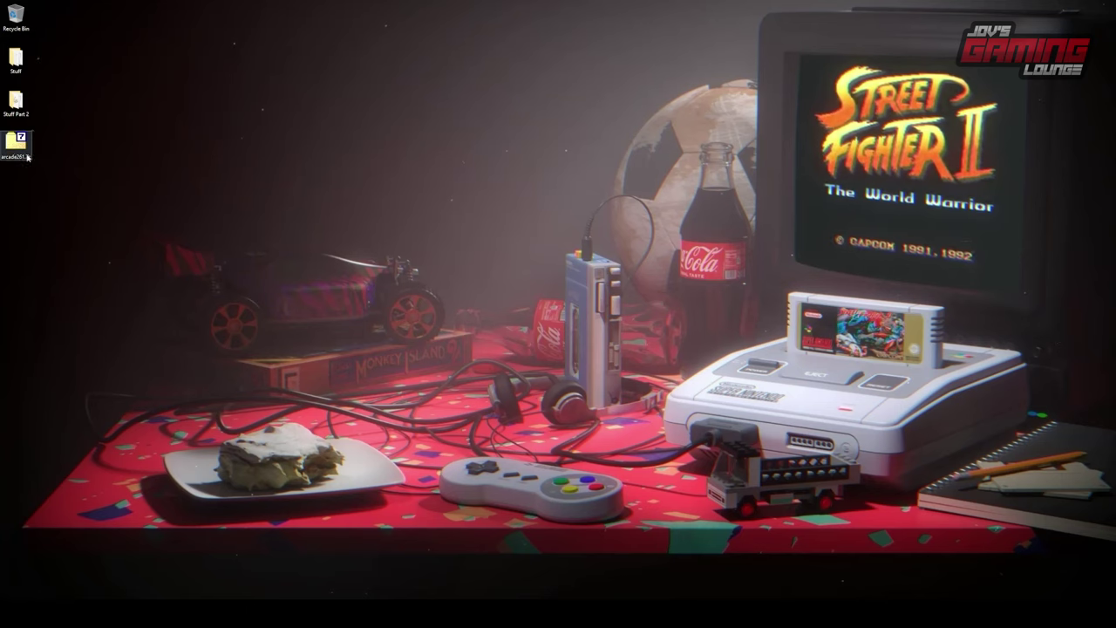
- Extract arcade261.7z in place with 7-Zip Extract Here, then delete the archive
{"action": "left_click_drag", "start_coordinate": [16, 144], "coordinate": [402, 185]}
{"action": "right_click", "coordinate": [417, 184]}
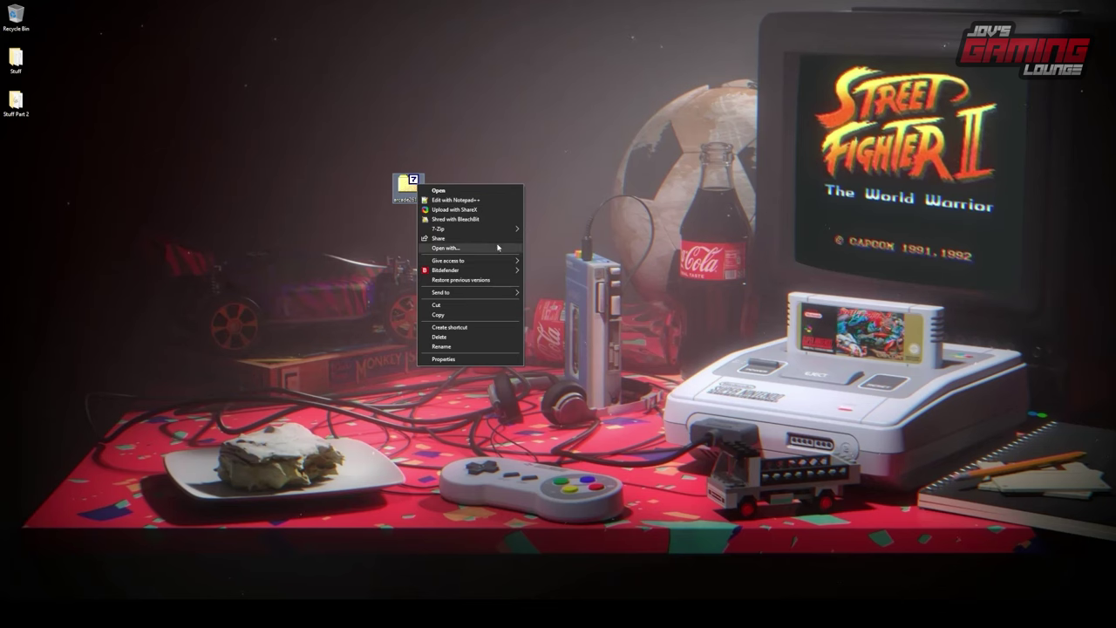
{"action": "mouse_move", "coordinate": [500, 236]}
{"action": "left_click", "coordinate": [593, 259]}
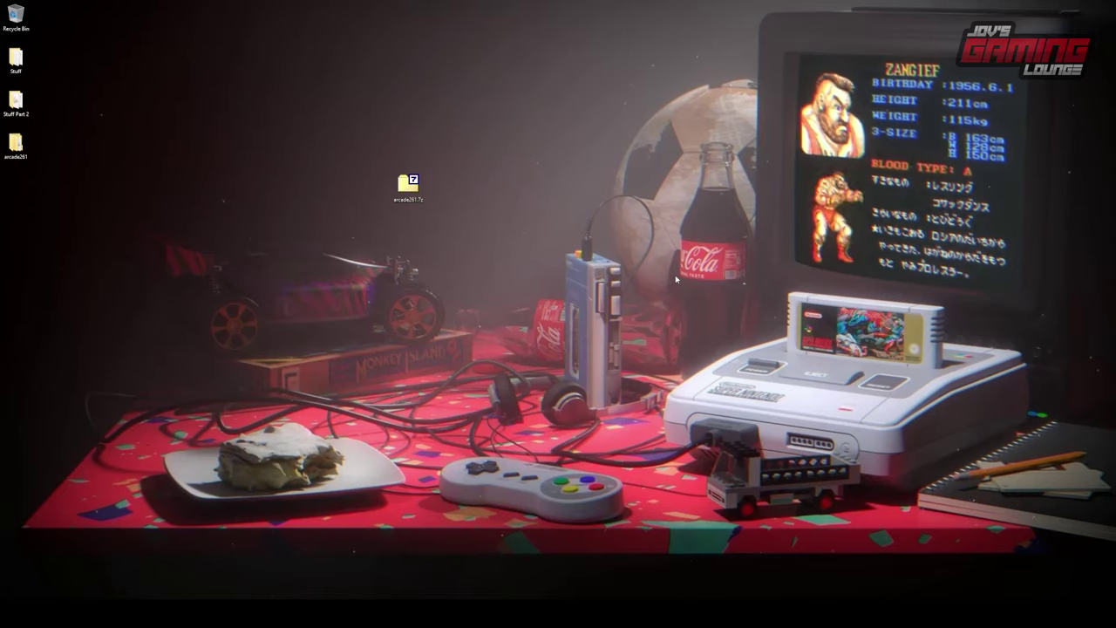
{"action": "right_click", "coordinate": [410, 186]}
{"action": "left_click", "coordinate": [451, 351]}
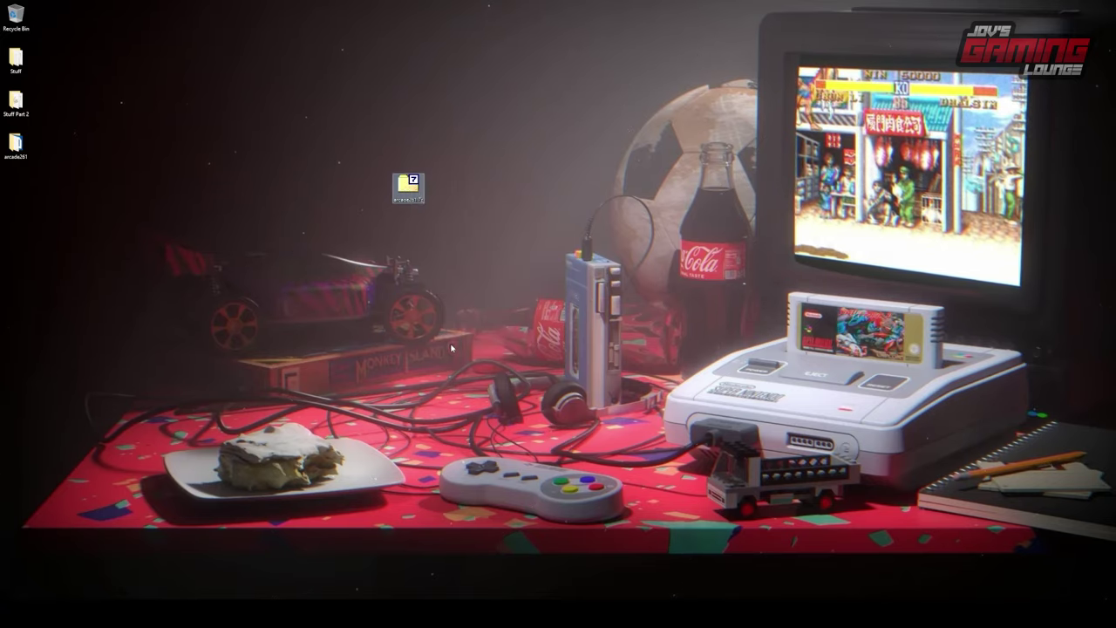
- Rename the extracted arcade261 folder to Arcade64 and open it
{"action": "left_click", "coordinate": [16, 144]}
{"action": "left_click", "coordinate": [18, 157]}
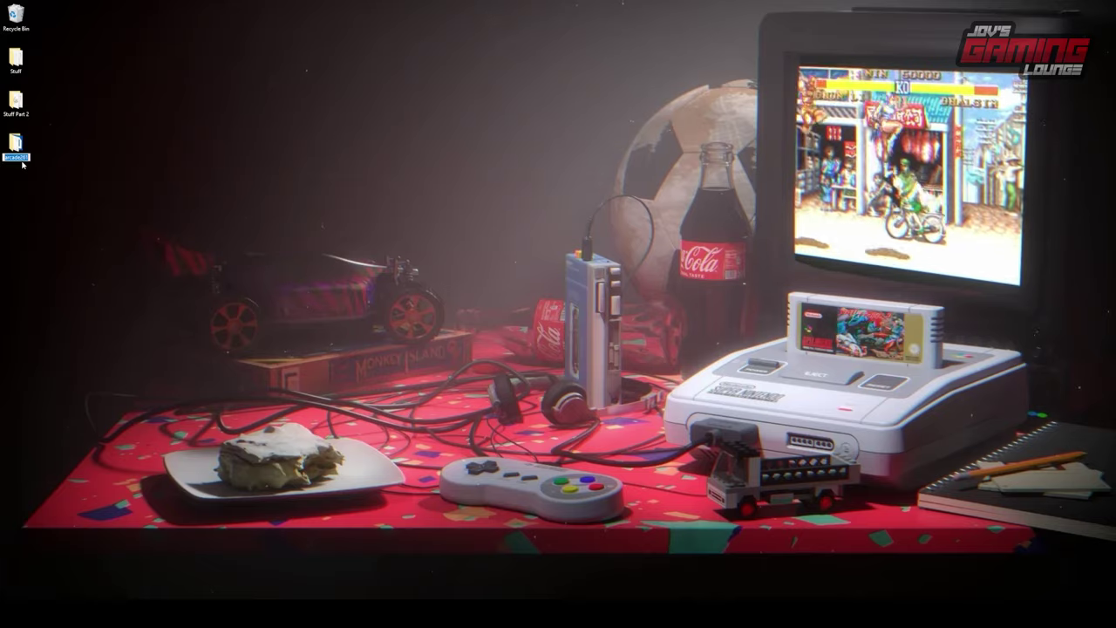
{"action": "type", "text": "Arcade"}
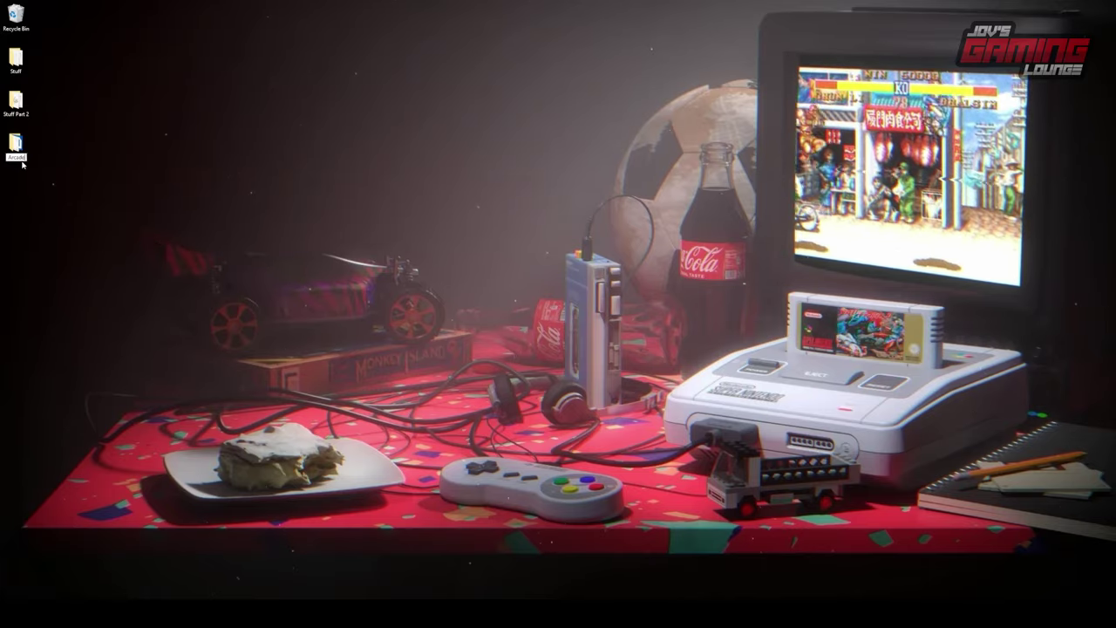
{"action": "type", "text": "64"}
{"action": "key", "text": "Return"}
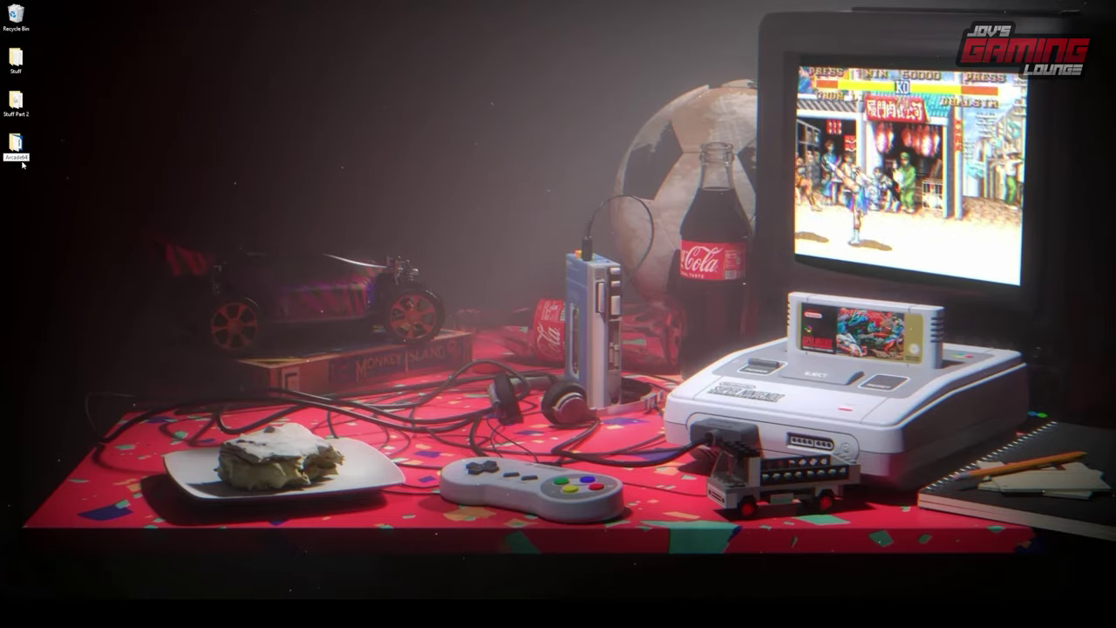
{"action": "double_click", "coordinate": [15, 142]}
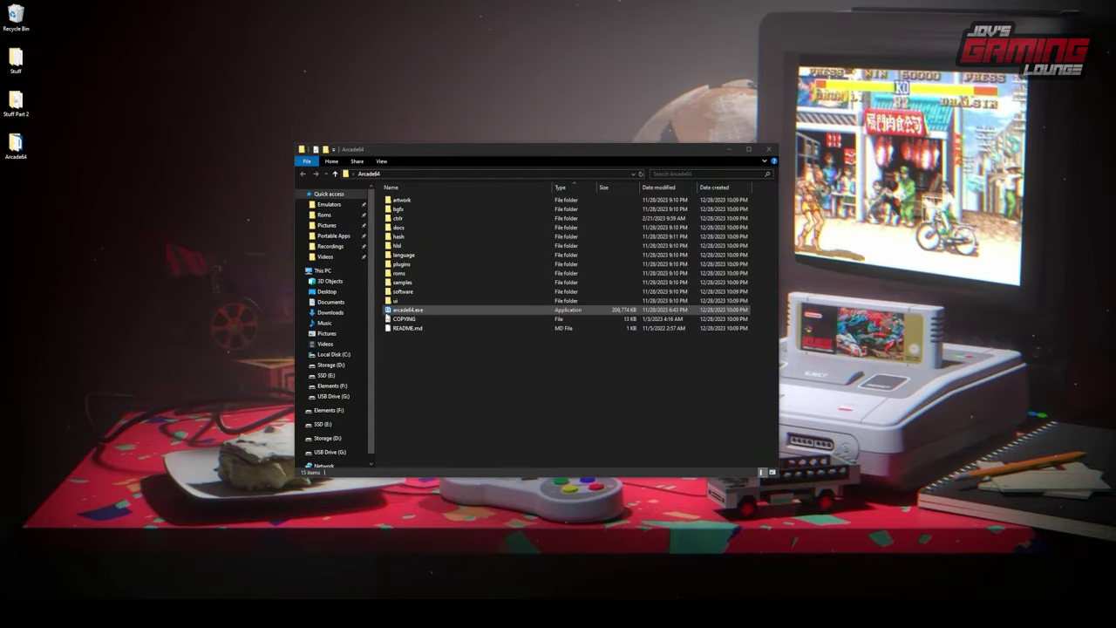
- Run arcade64.exe and let the first-run setup finish listing all 11537 games
{"action": "double_click", "coordinate": [405, 311]}
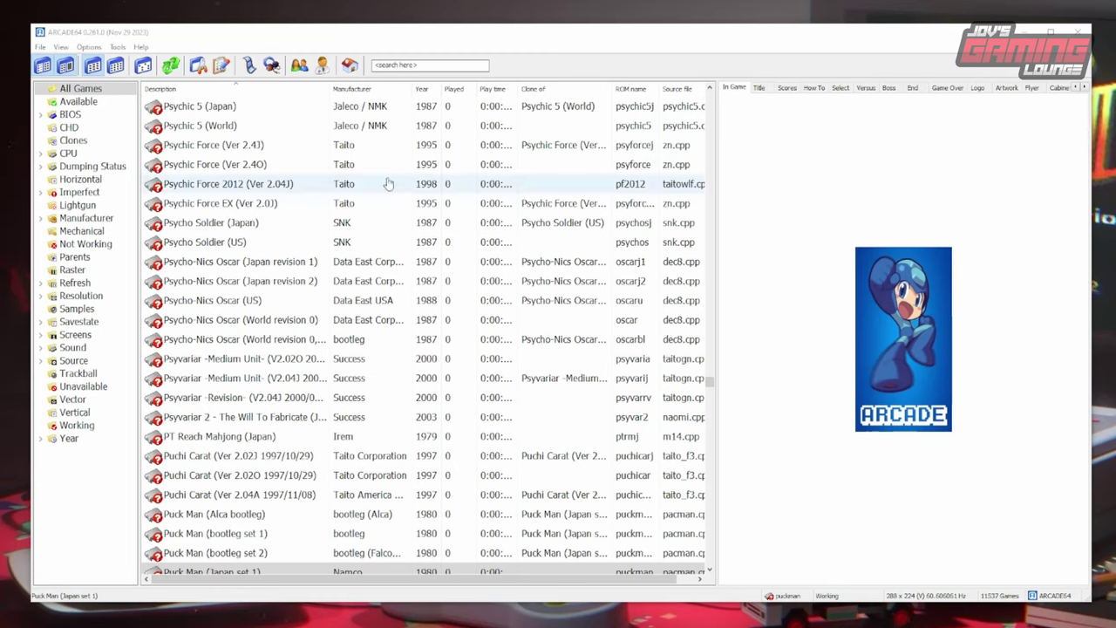
- Choose Default games options from the Options menu to reach the all-games Display page
{"action": "left_click", "coordinate": [87, 48]}
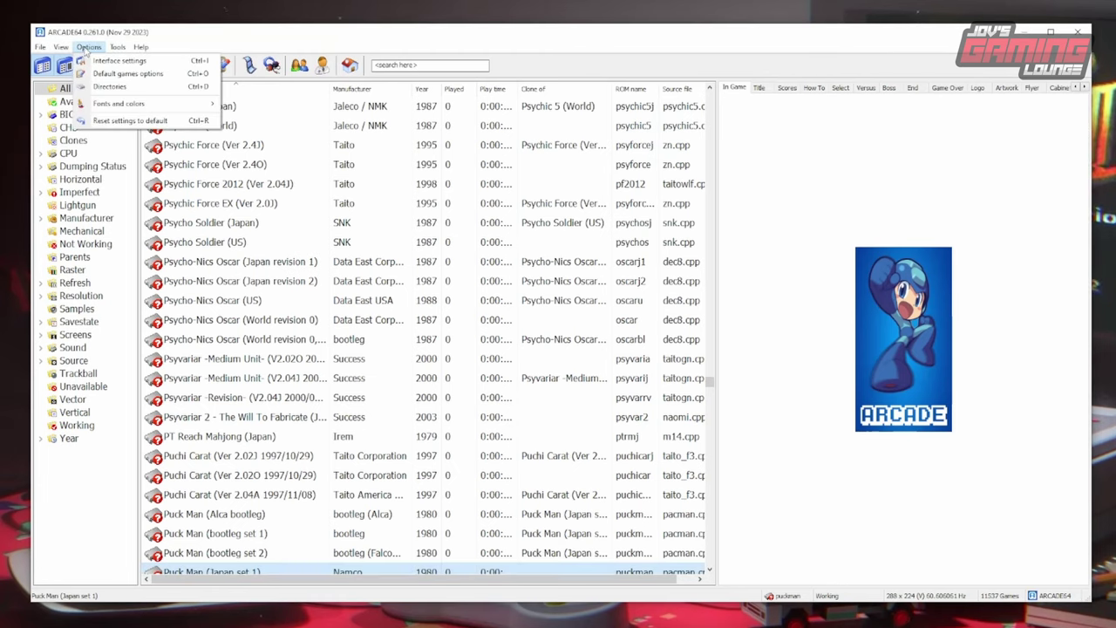
{"action": "left_click", "coordinate": [129, 75]}
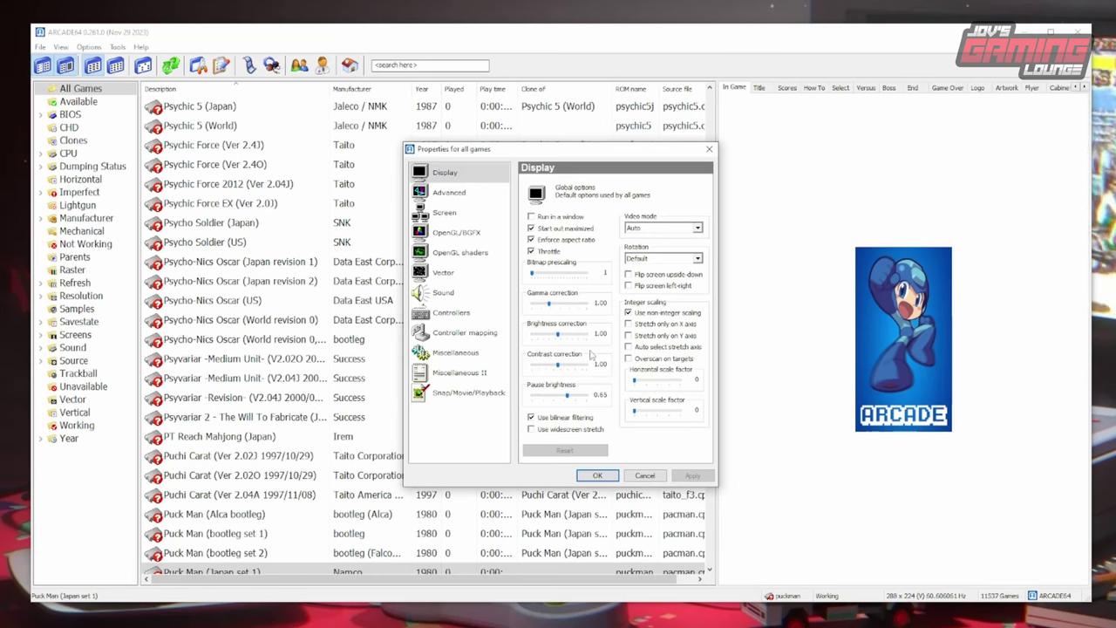
- Review the Video mode and Rotation choices, keeping Auto and Default, then go to Advanced settings
{"action": "left_click", "coordinate": [695, 228]}
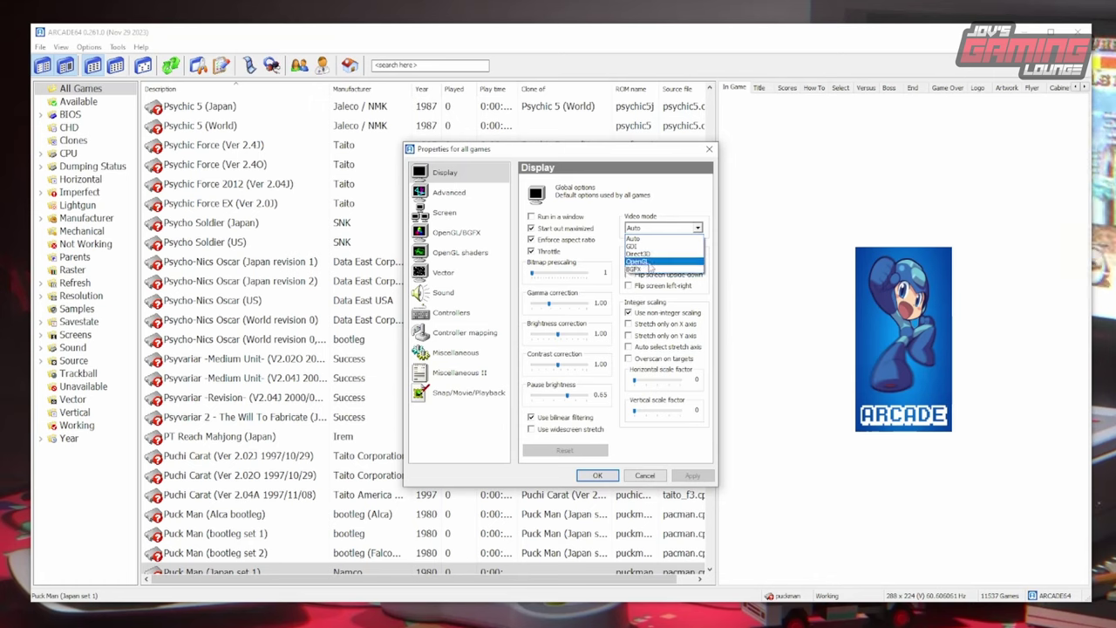
{"action": "left_click", "coordinate": [671, 238]}
{"action": "left_click", "coordinate": [681, 259]}
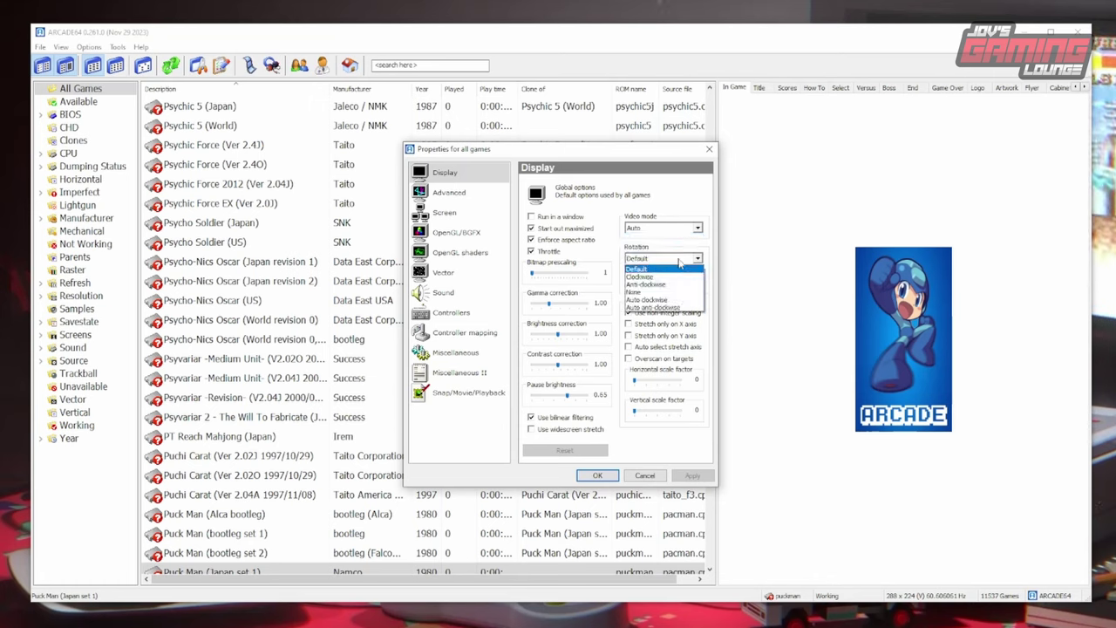
{"action": "left_click", "coordinate": [661, 255]}
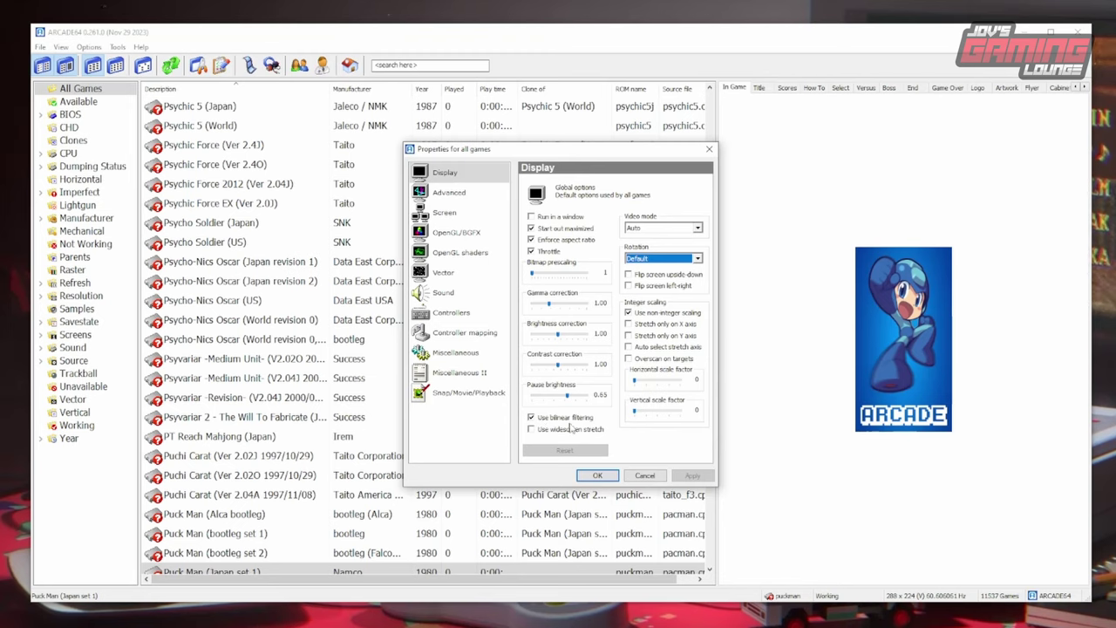
{"action": "left_click", "coordinate": [458, 194]}
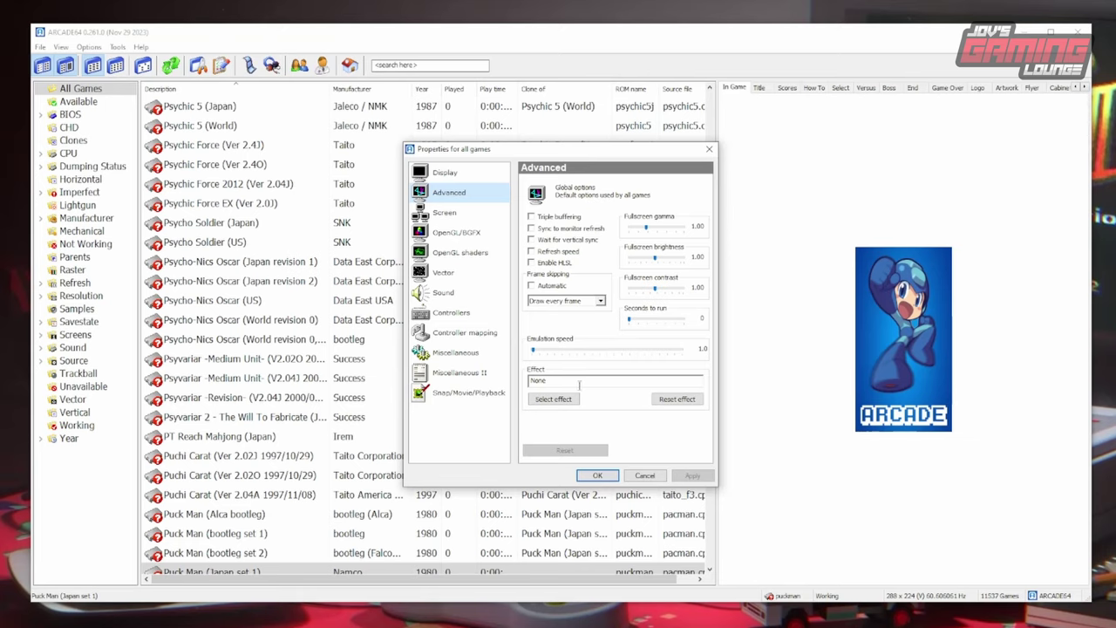
- Browse overlay effect files without picking one, leaving the effect at None, then view Screen settings
{"action": "left_click", "coordinate": [556, 401]}
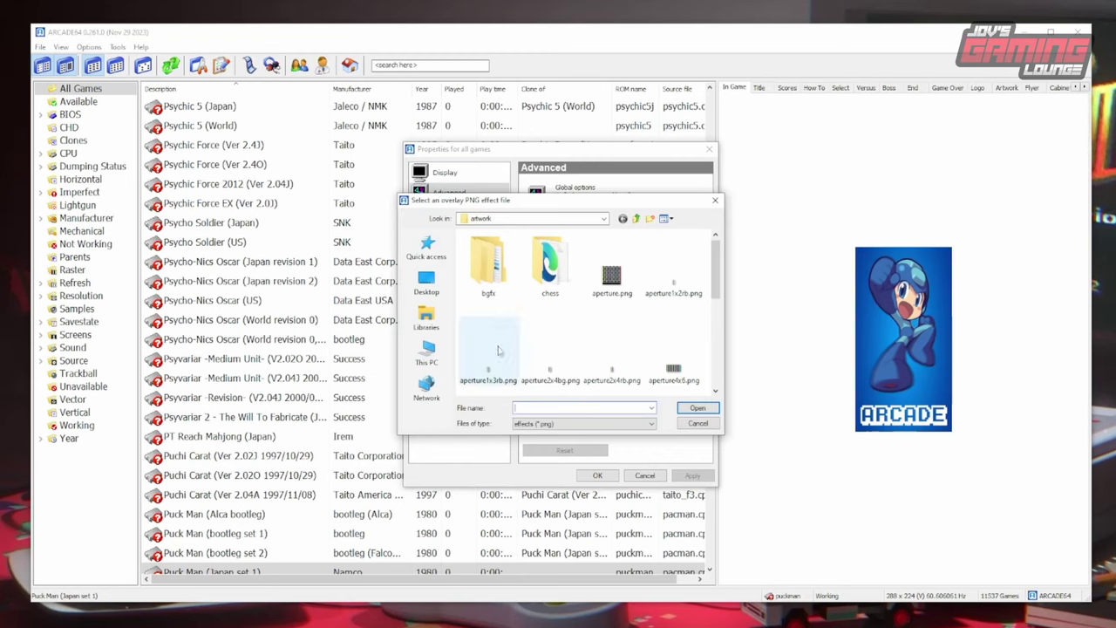
{"action": "left_click_drag", "start_coordinate": [712, 266], "coordinate": [713, 366]}
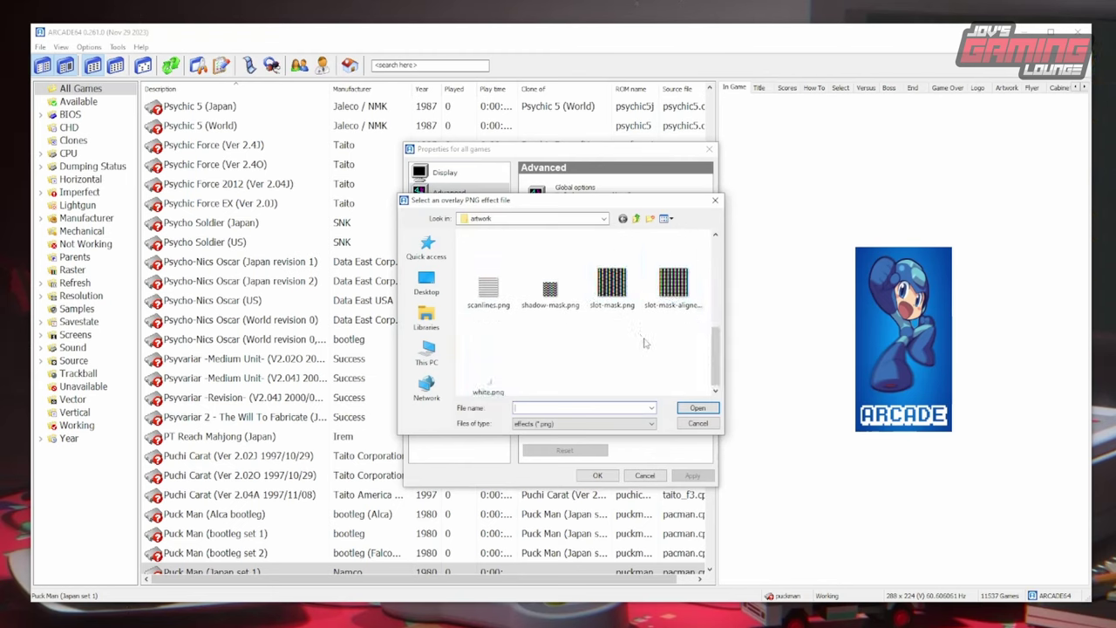
{"action": "left_click", "coordinate": [690, 424]}
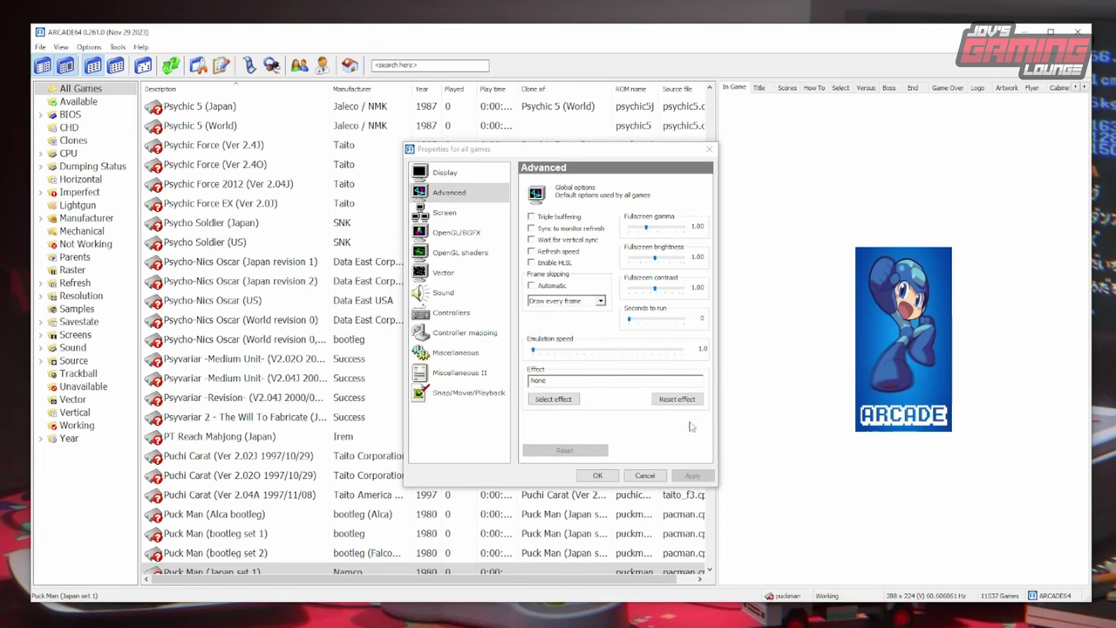
{"action": "left_click", "coordinate": [494, 215]}
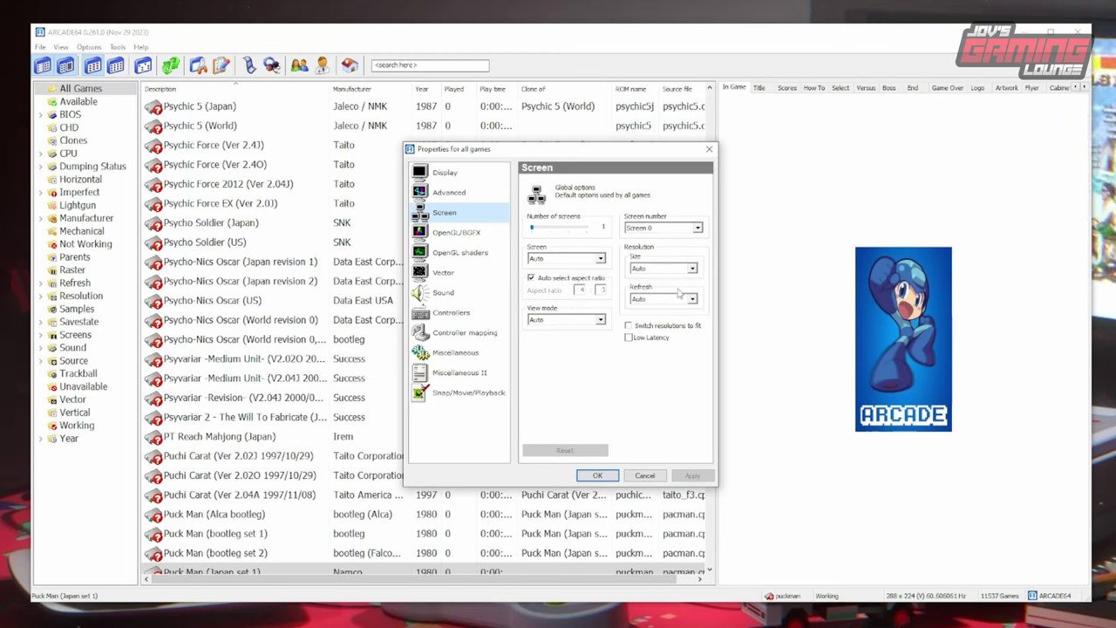
- Change the all-games Display video mode from Auto to OpenGL and apply it
{"action": "left_click", "coordinate": [462, 233]}
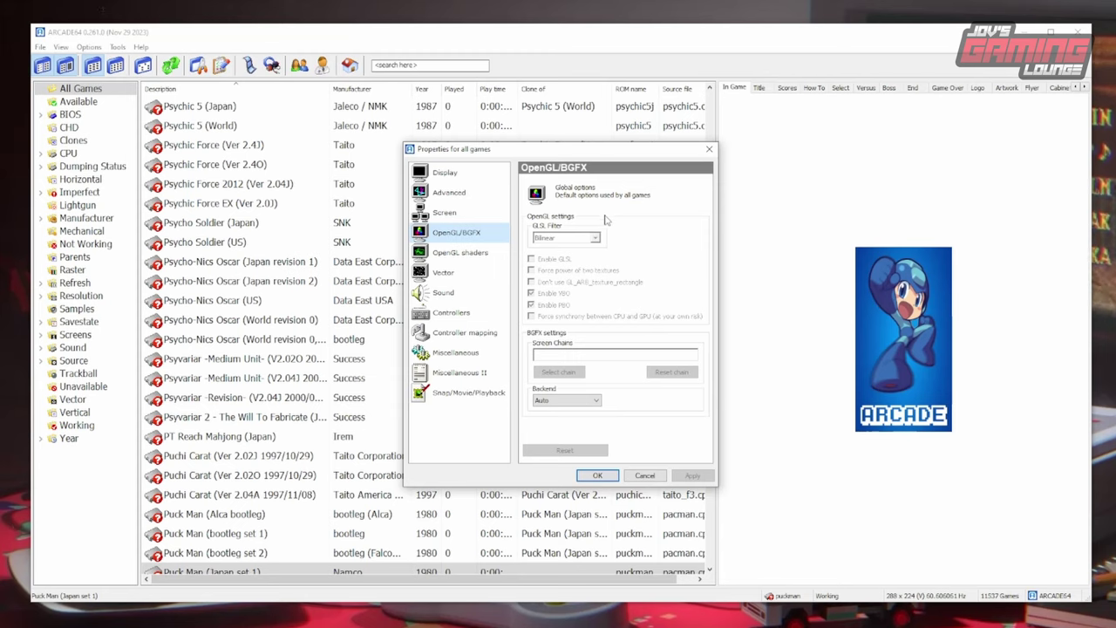
{"action": "left_click", "coordinate": [489, 253]}
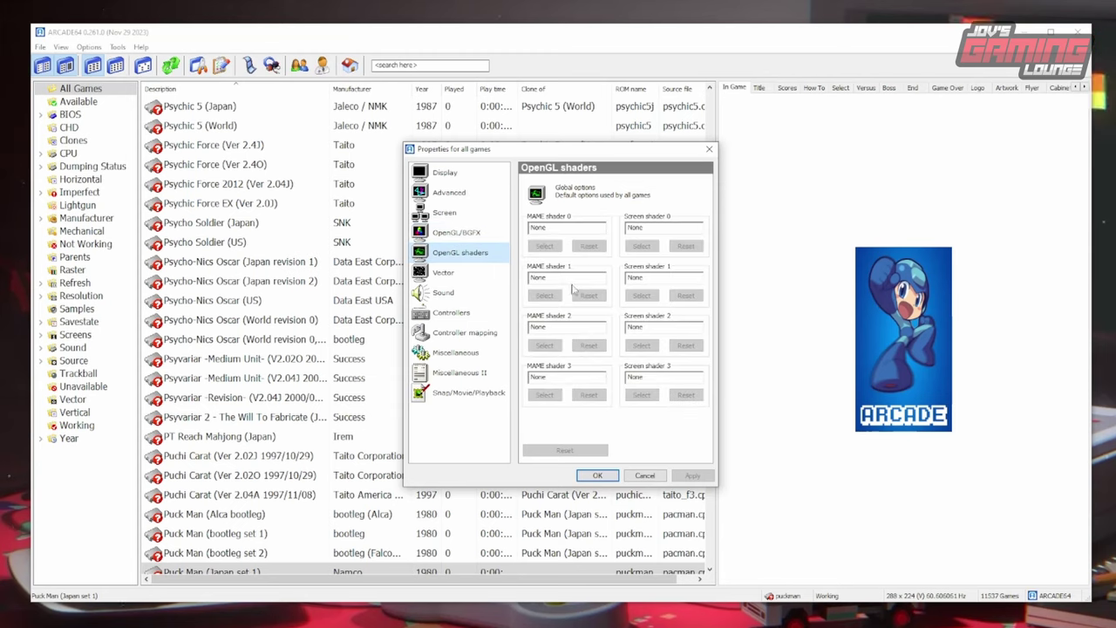
{"action": "left_click", "coordinate": [445, 172]}
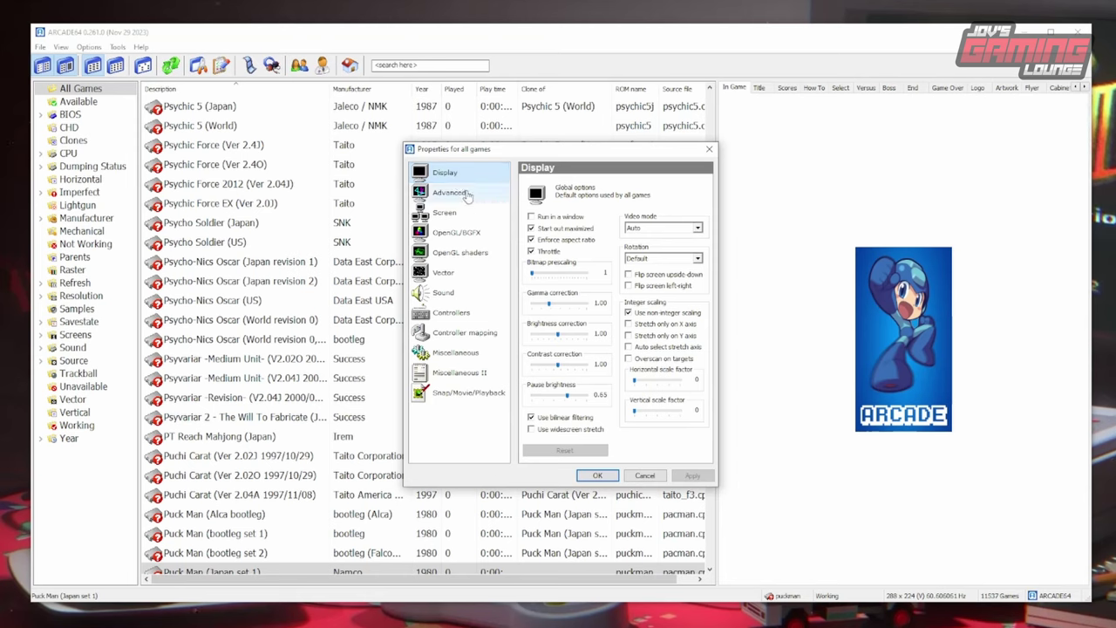
{"action": "left_click", "coordinate": [661, 227]}
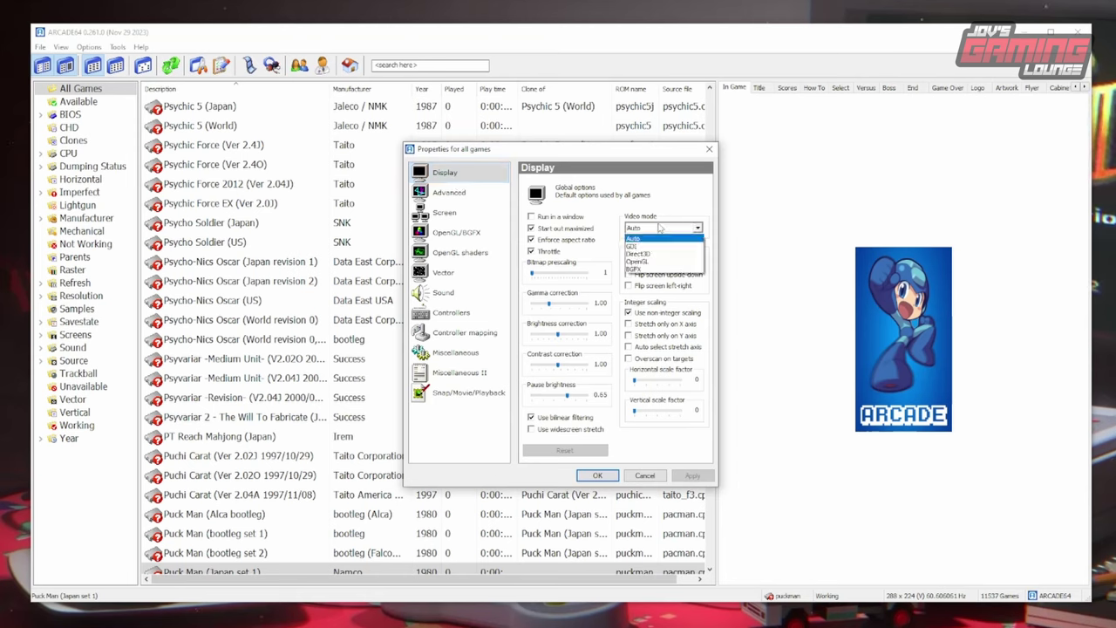
{"action": "left_click", "coordinate": [650, 261]}
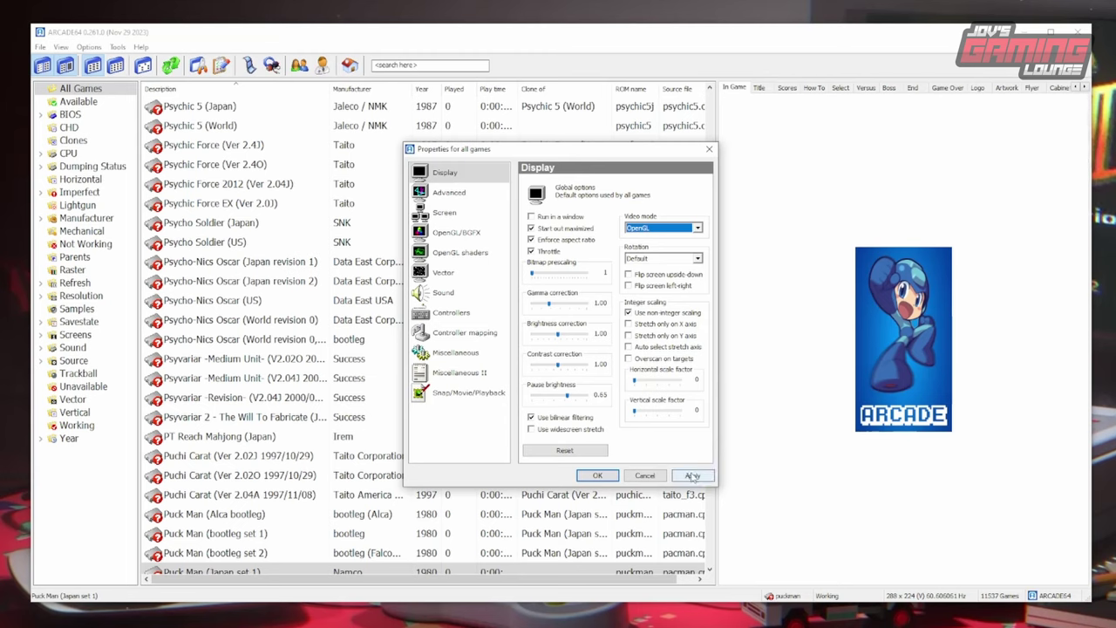
{"action": "left_click", "coordinate": [692, 475]}
{"action": "left_click", "coordinate": [455, 232]}
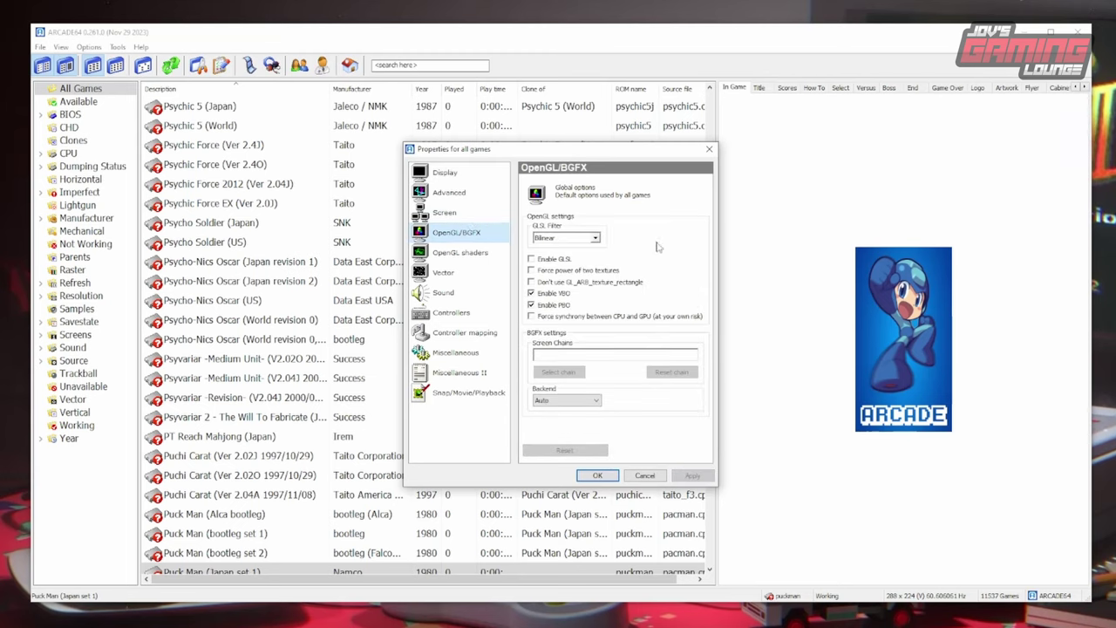
- Step through the Vector, Sound, Controllers and Controller mapping pages of the defaults
{"action": "left_click", "coordinate": [460, 277]}
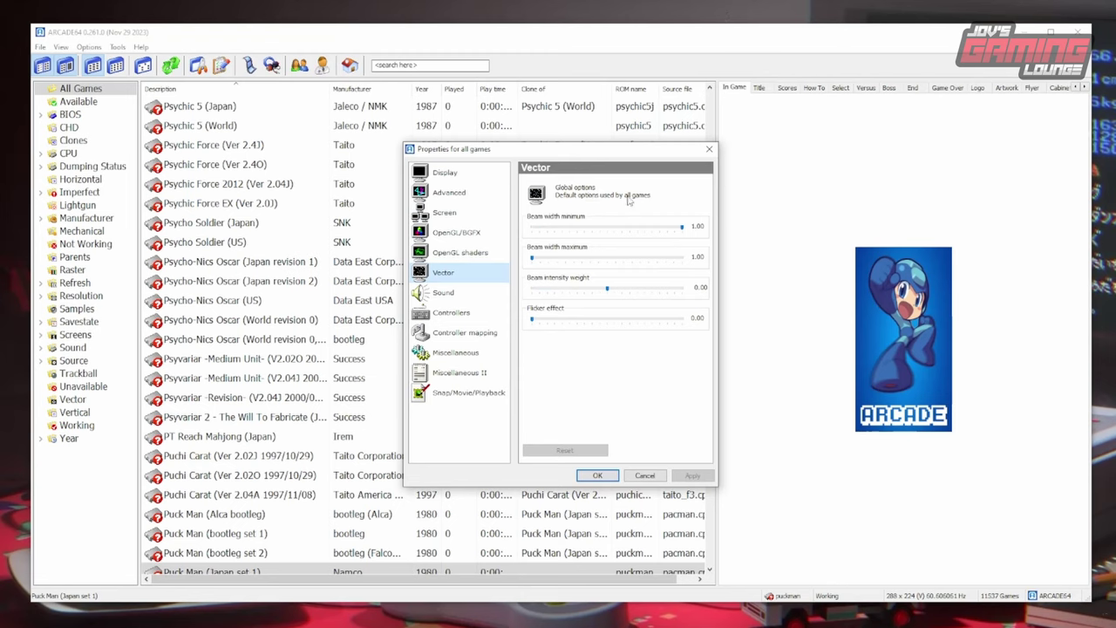
{"action": "left_click", "coordinate": [444, 293]}
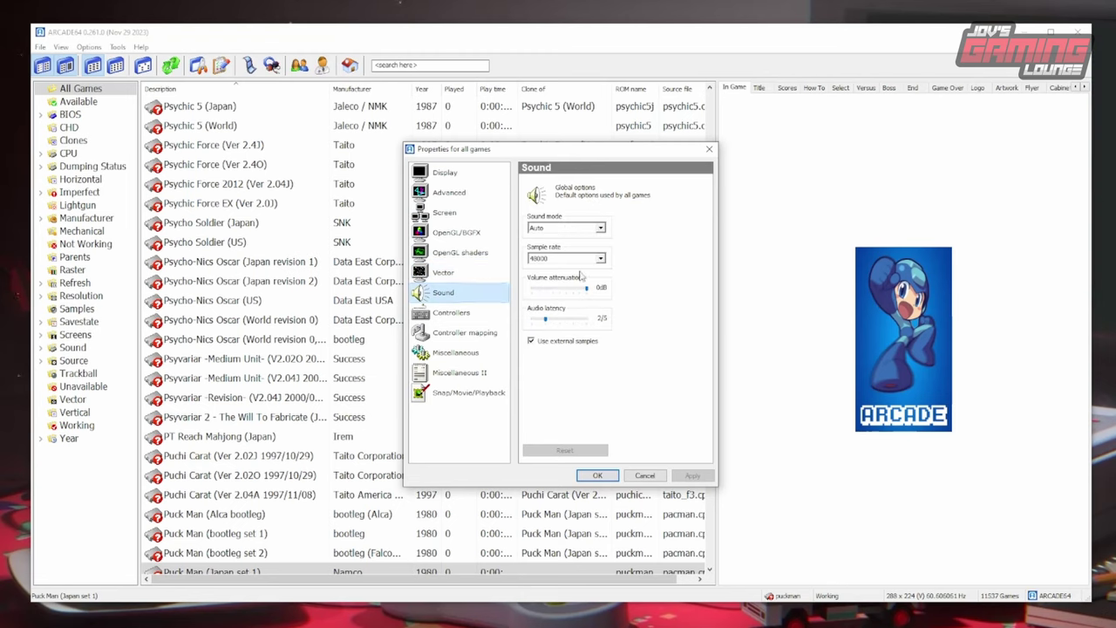
{"action": "left_click", "coordinate": [454, 312]}
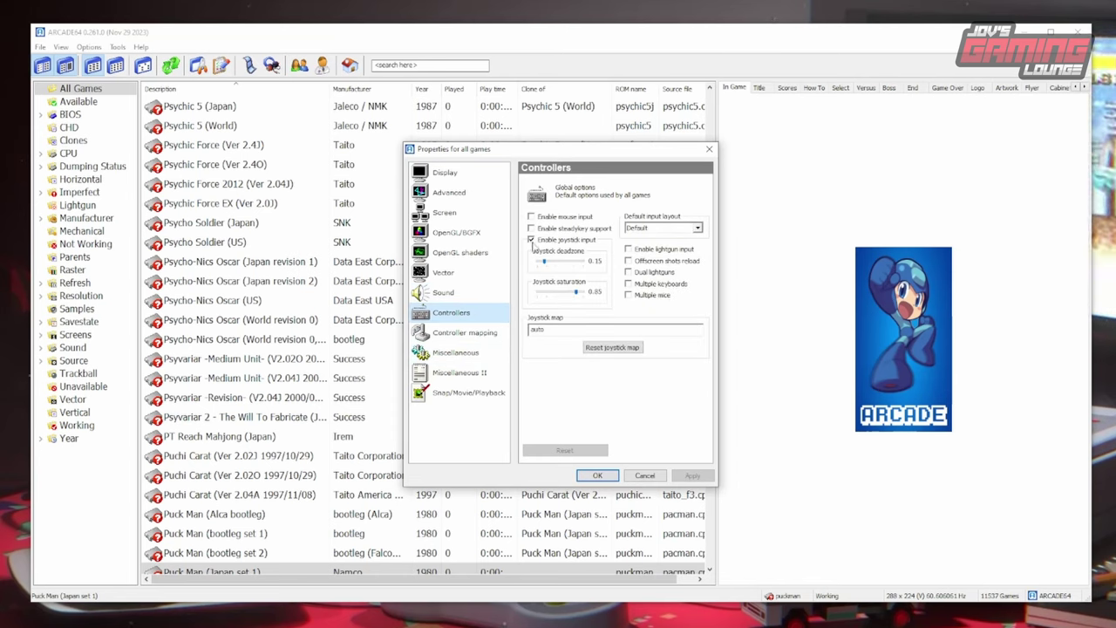
{"action": "left_click", "coordinate": [451, 334]}
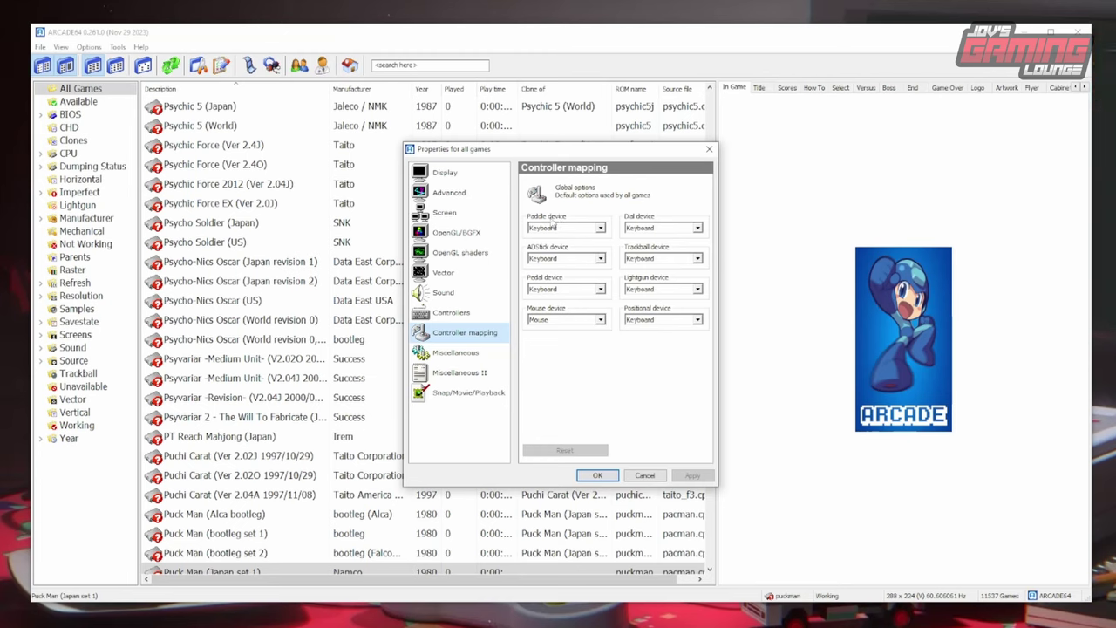
- Keep the paddle device on Keyboard, revisit Controllers, and move down to Miscellaneous
{"action": "left_click", "coordinate": [593, 229]}
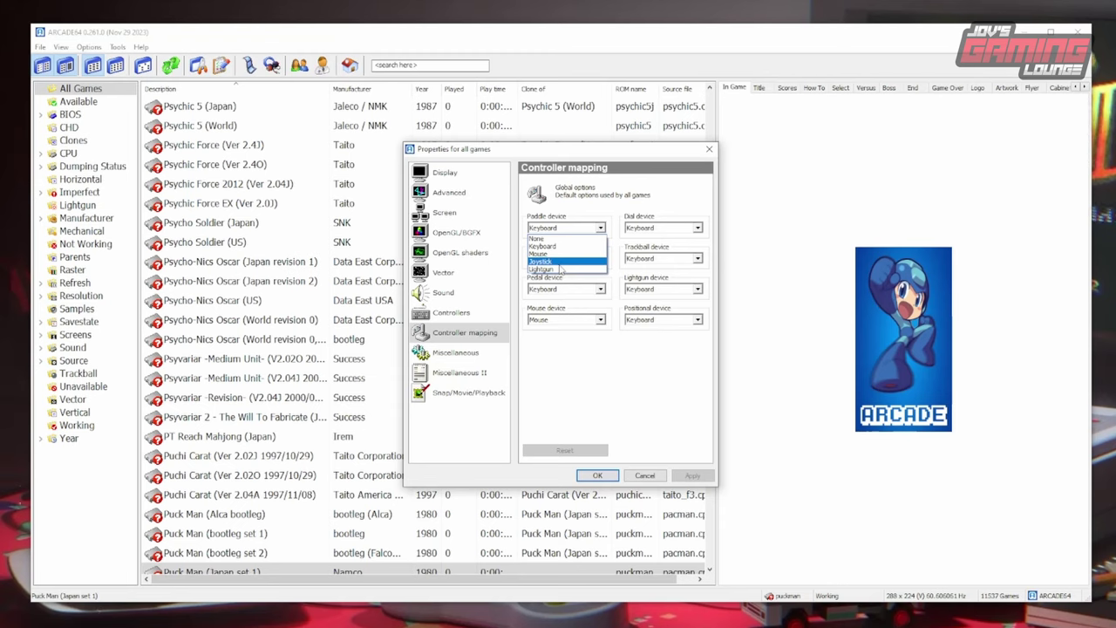
{"action": "left_click", "coordinate": [616, 212]}
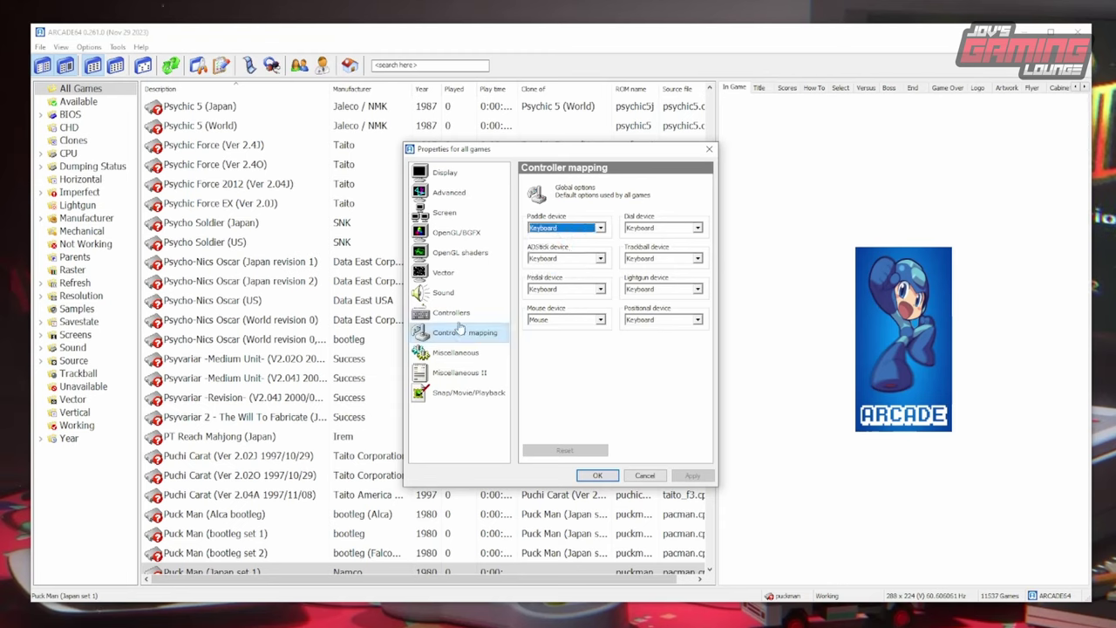
{"action": "left_click", "coordinate": [495, 313]}
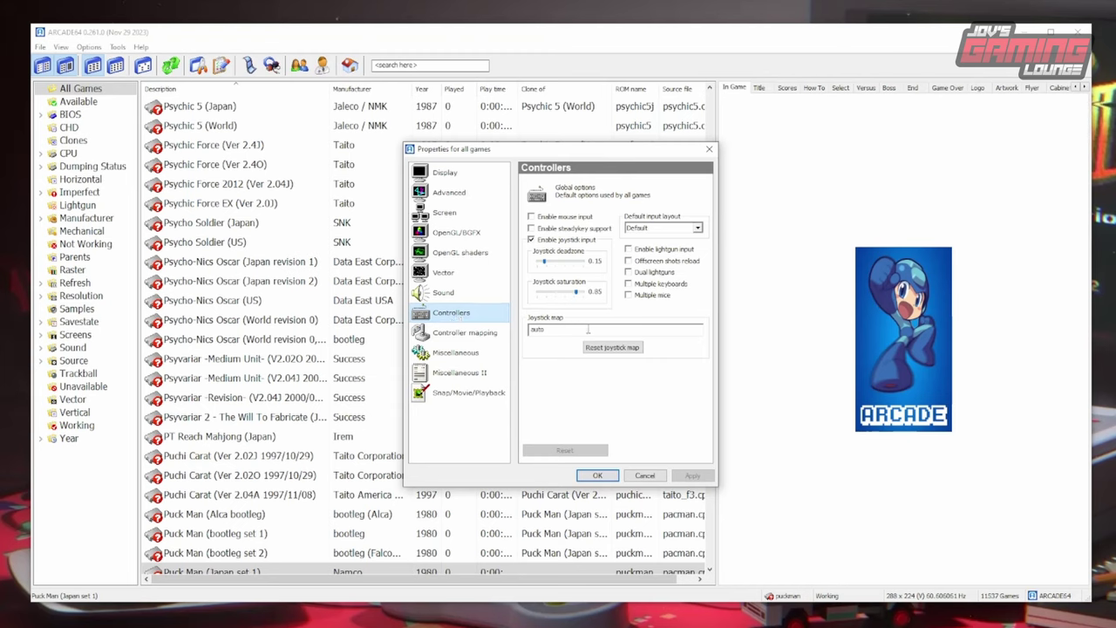
{"action": "key", "text": "Down"}
{"action": "key", "text": "Down"}
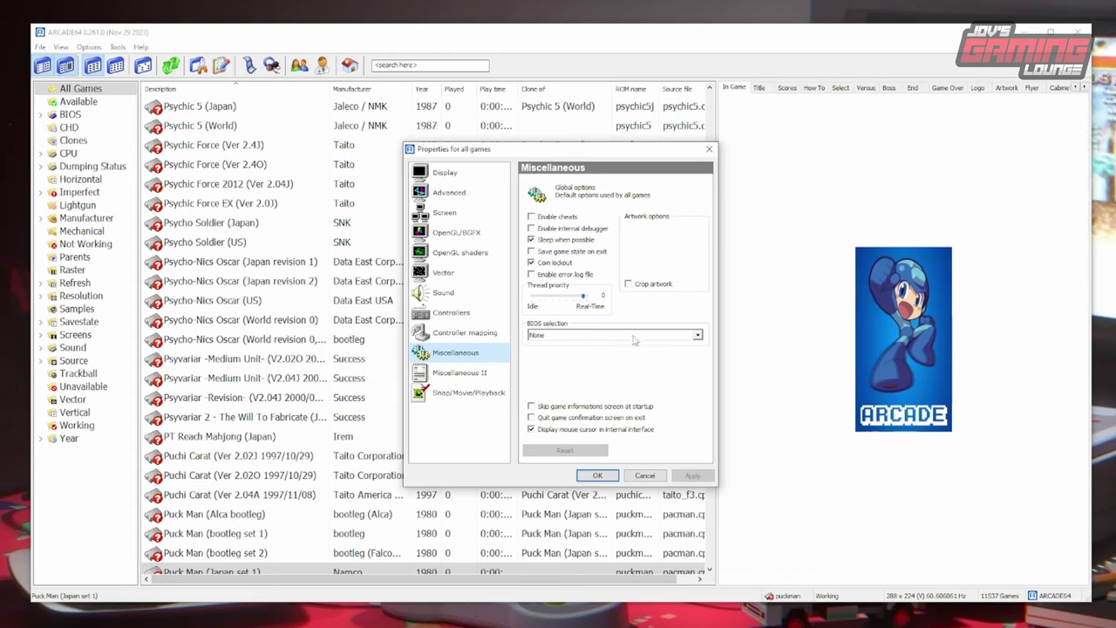
- Set the in-game MAME interface language to English in Miscellaneous II and confirm with OK
{"action": "left_click", "coordinate": [460, 373]}
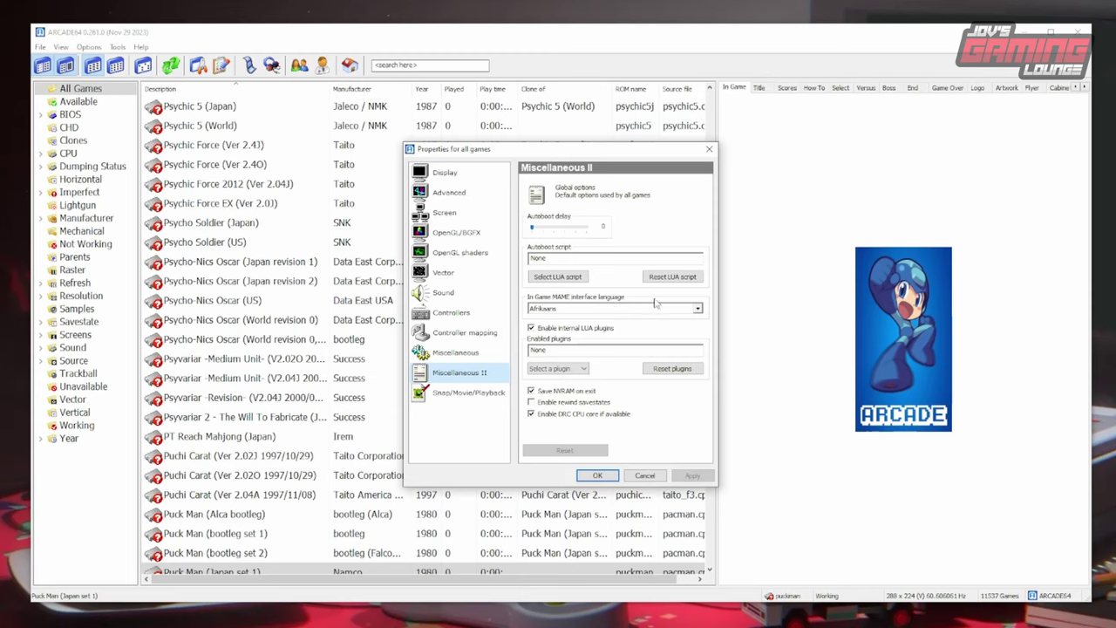
{"action": "left_click", "coordinate": [609, 309]}
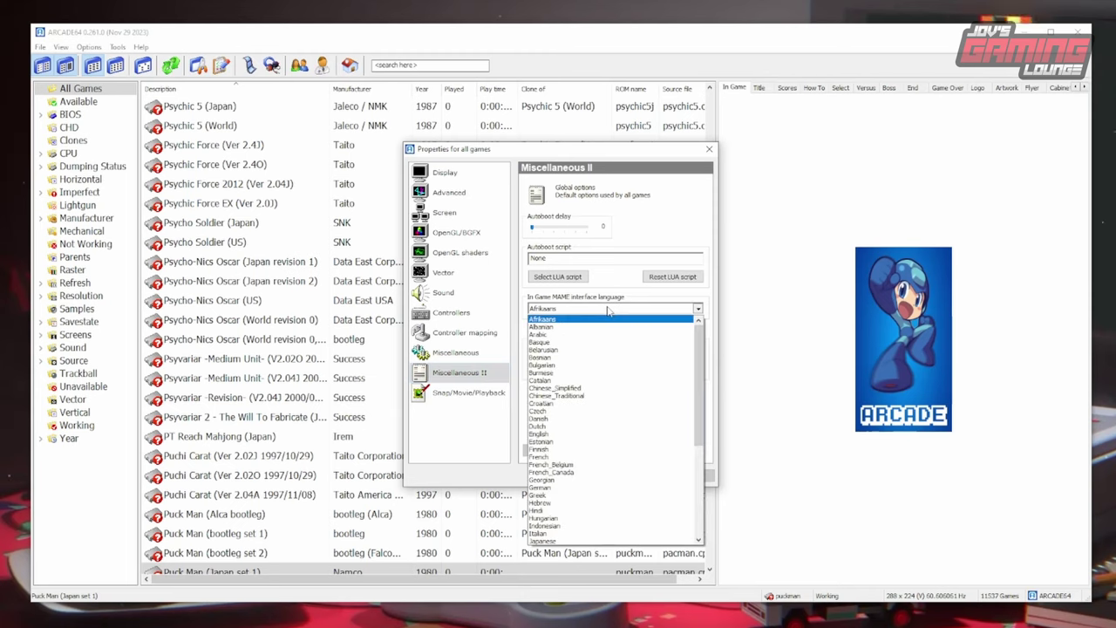
{"action": "left_click", "coordinate": [607, 434]}
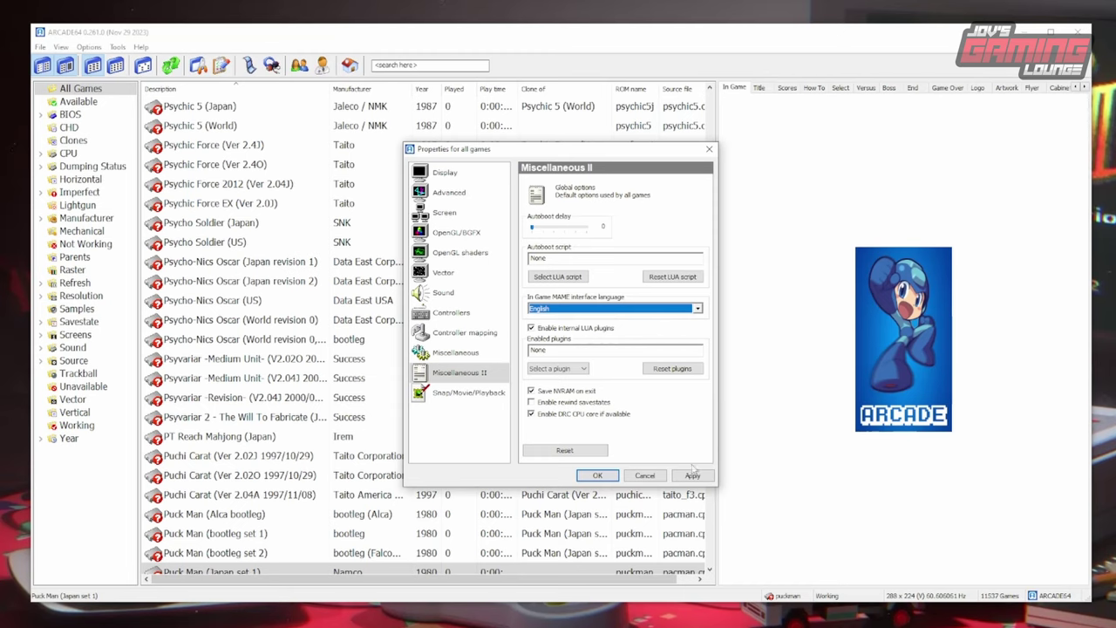
{"action": "key", "text": "Down"}
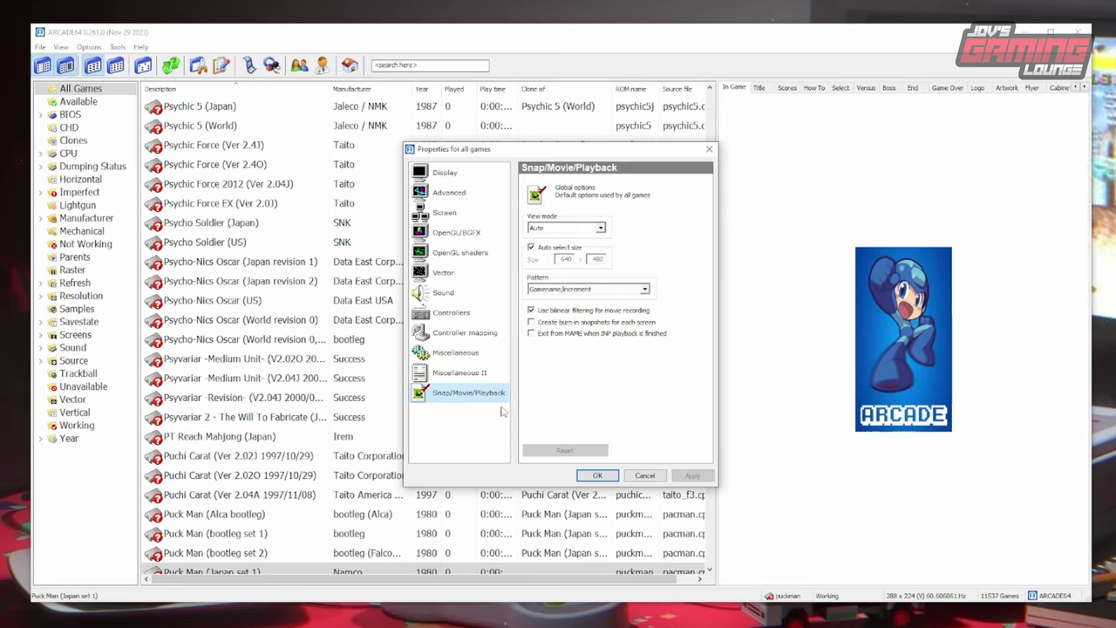
{"action": "left_click", "coordinate": [605, 475]}
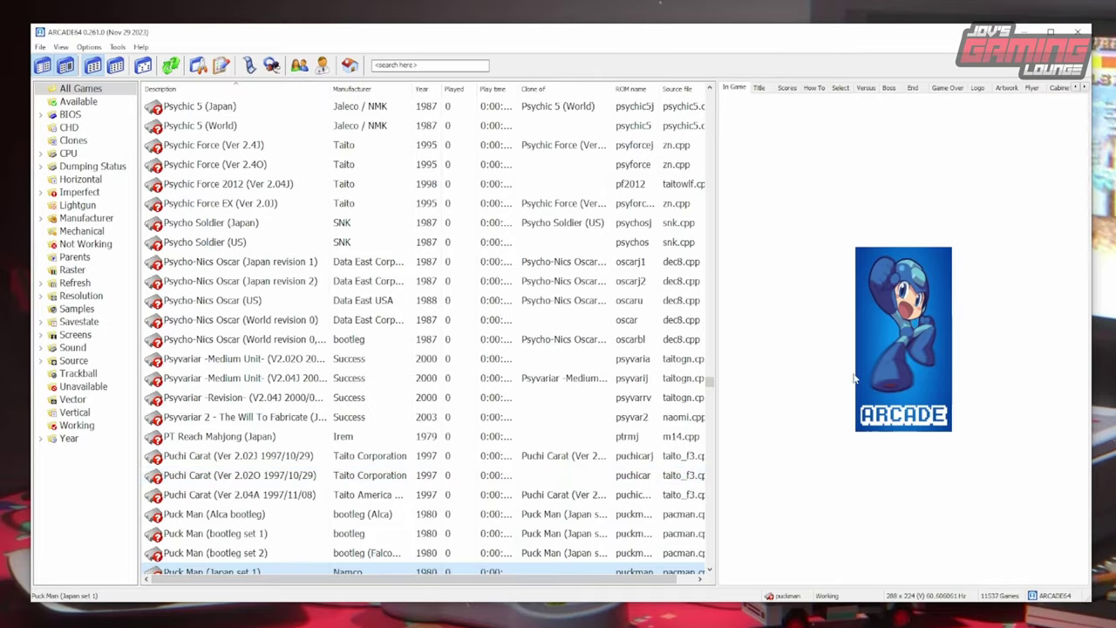